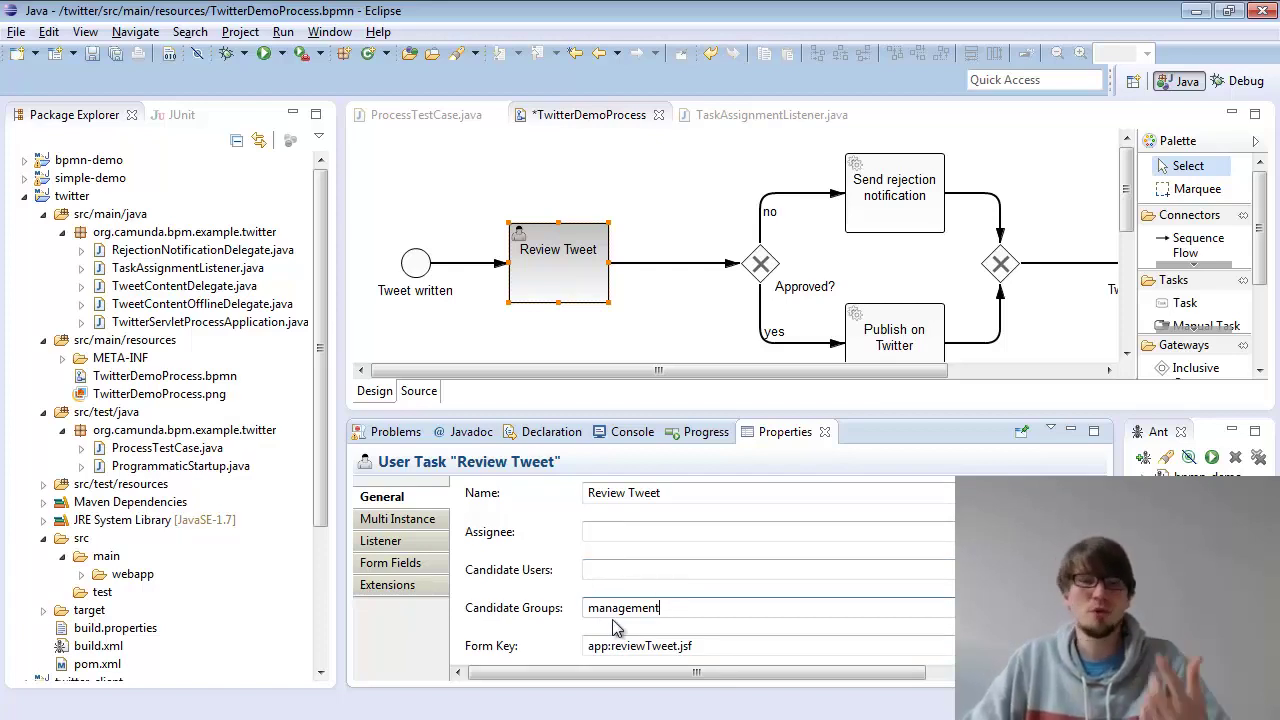
Set the Review Tweet task's candidate groups to "management, my-own-group, lalala" and save the process.
drag(674, 607, 548, 607)
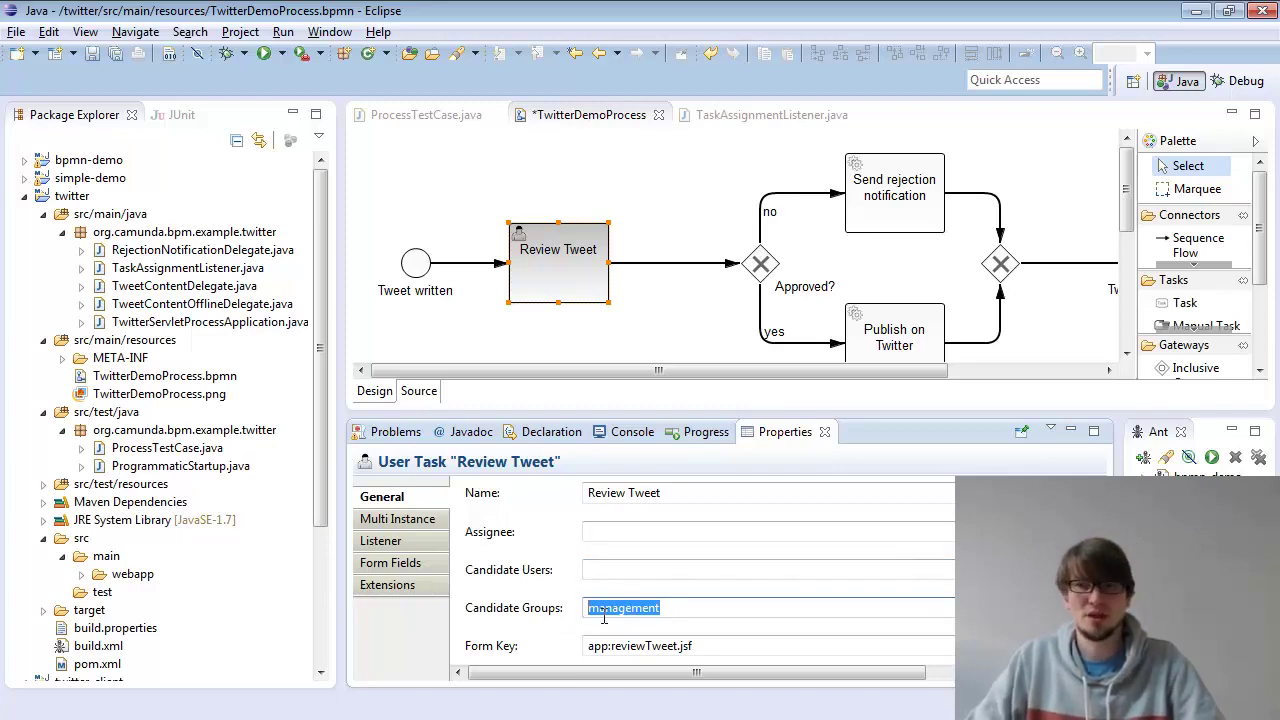
key(End)
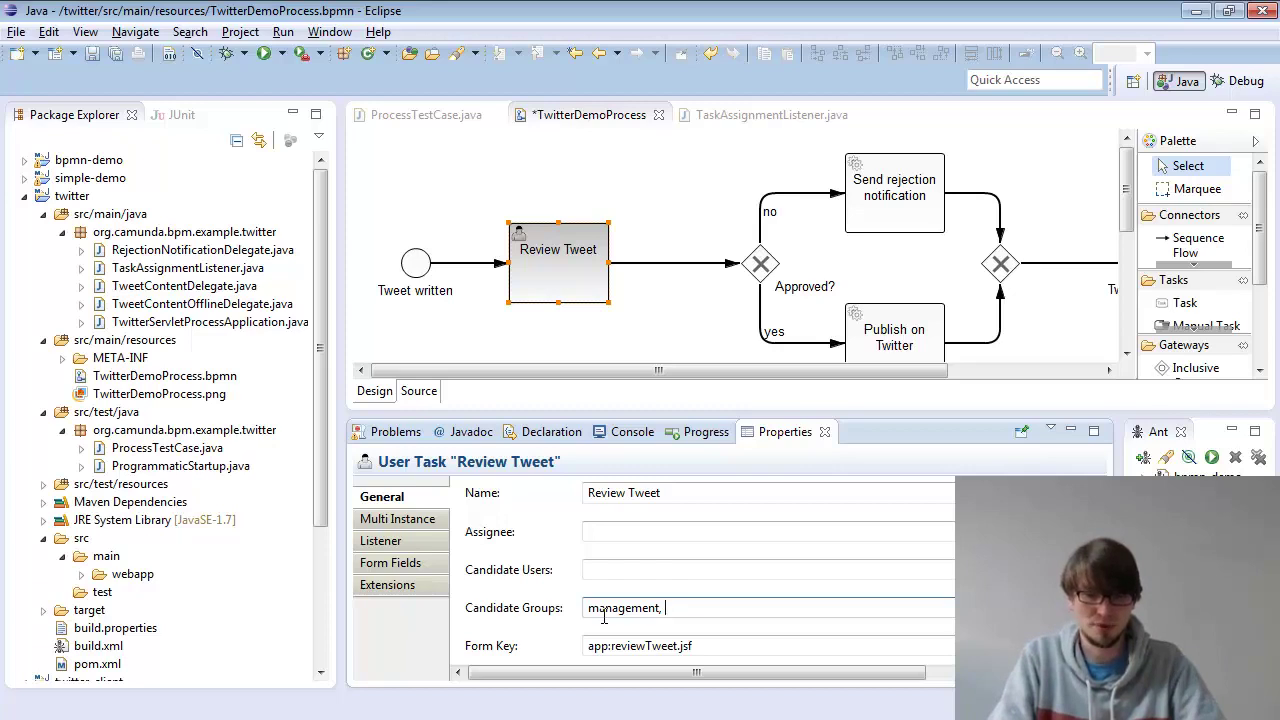
text(my-own)
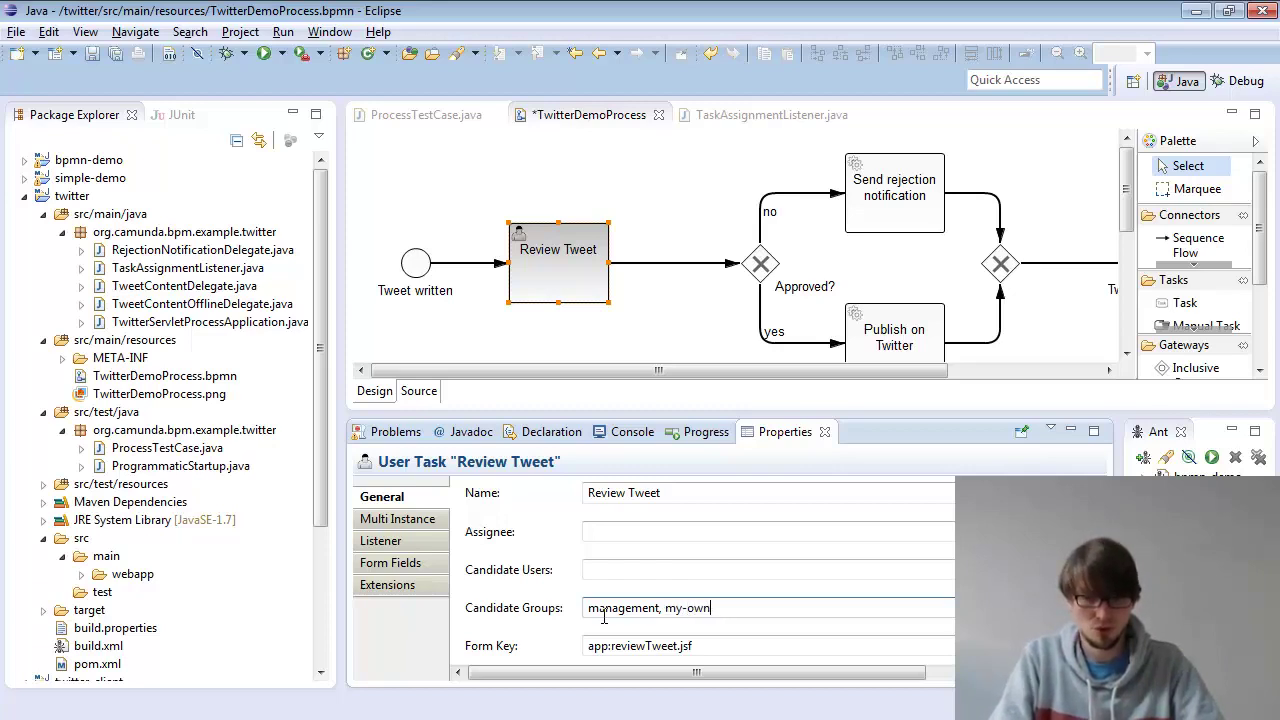
text(.-group)
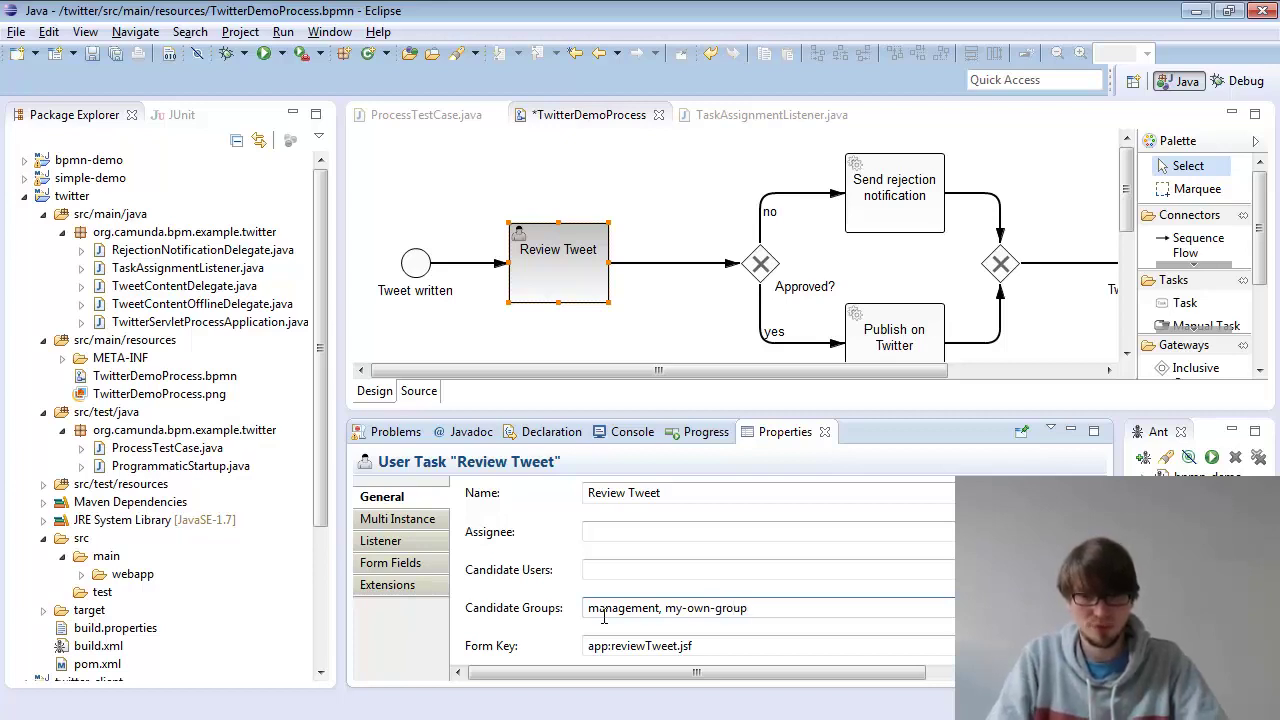
text(, )
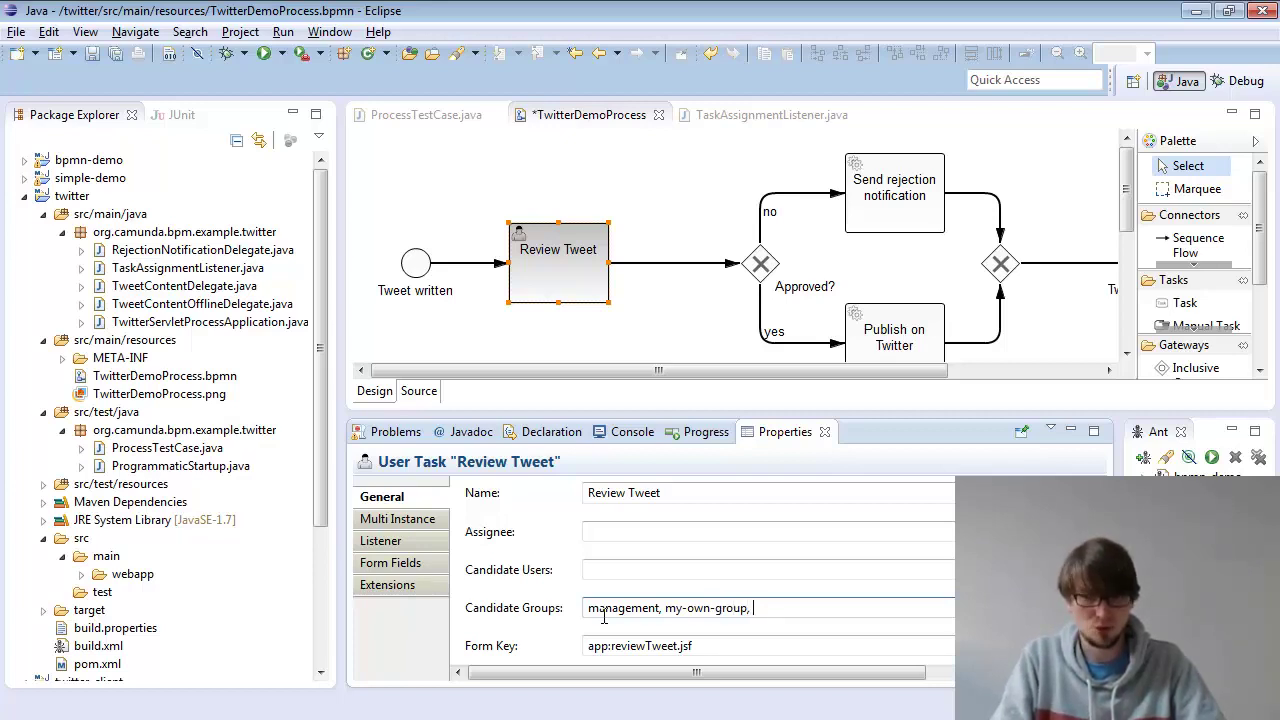
text(lalala)
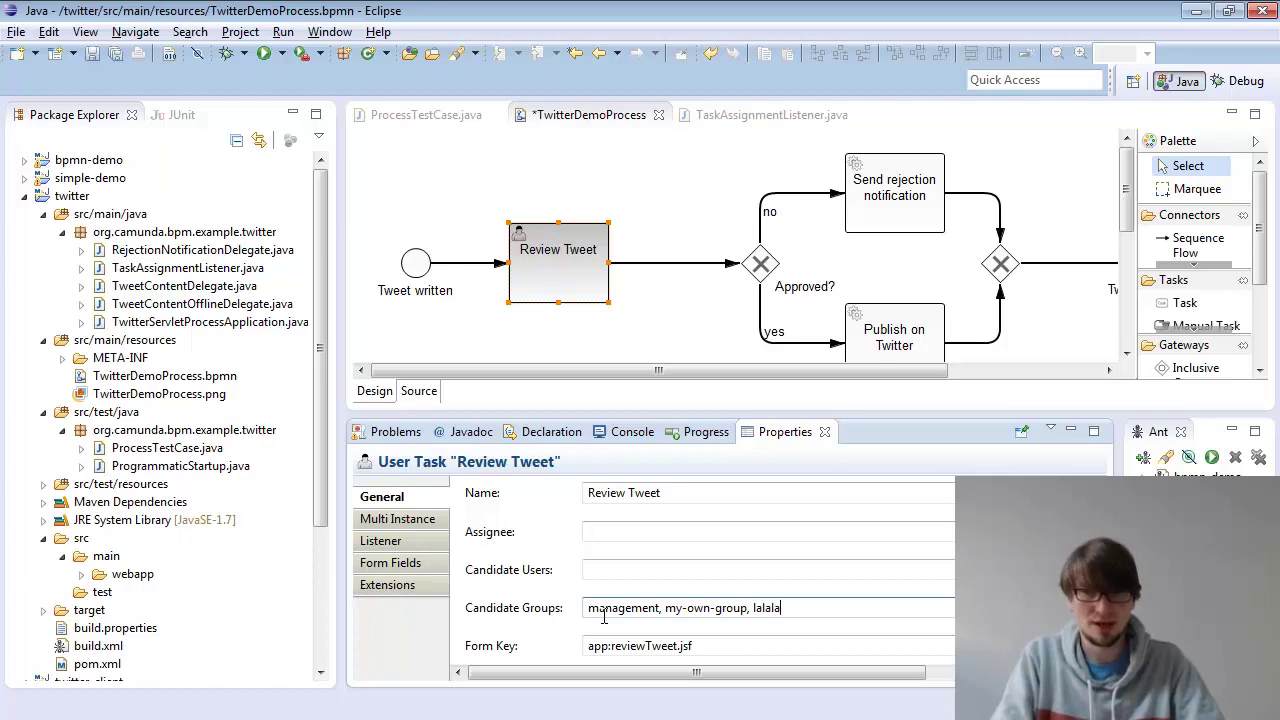
key(ctrl+s)
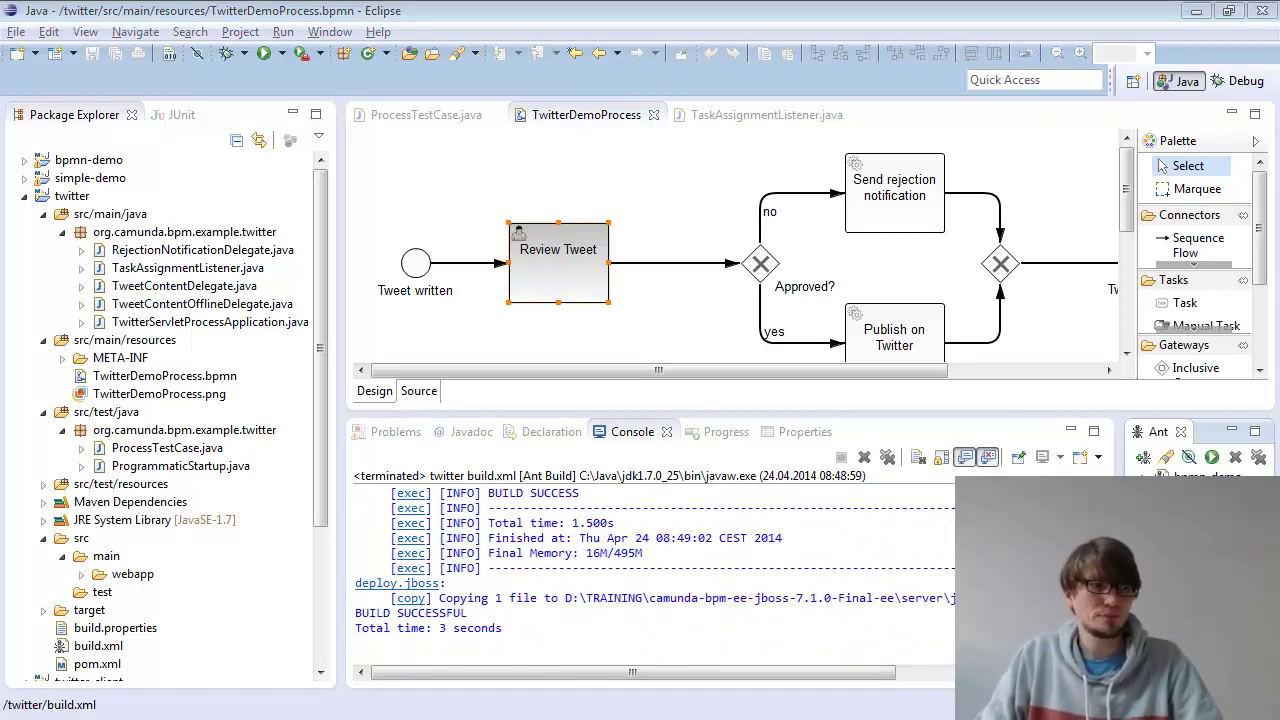
Switch to camunda Tasklist in Firefox and start a new TwitterDemoProcess instance.
key(alt+Tab)
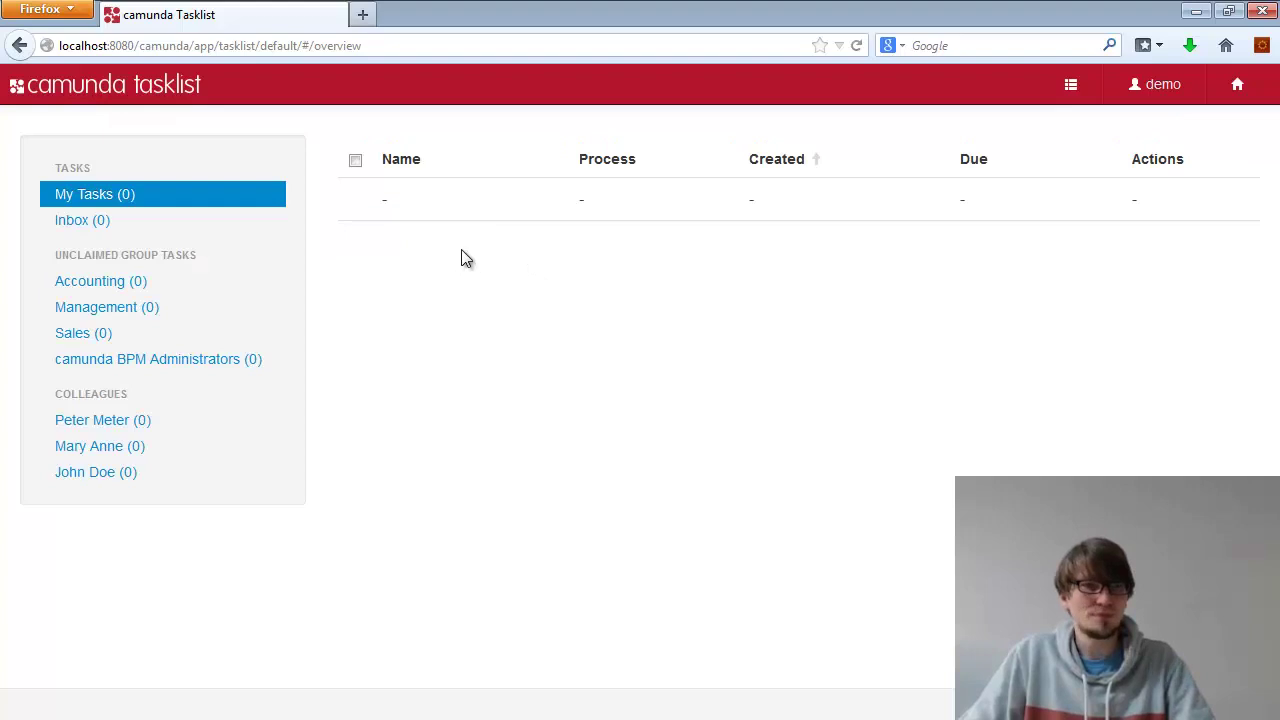
click(1070, 86)
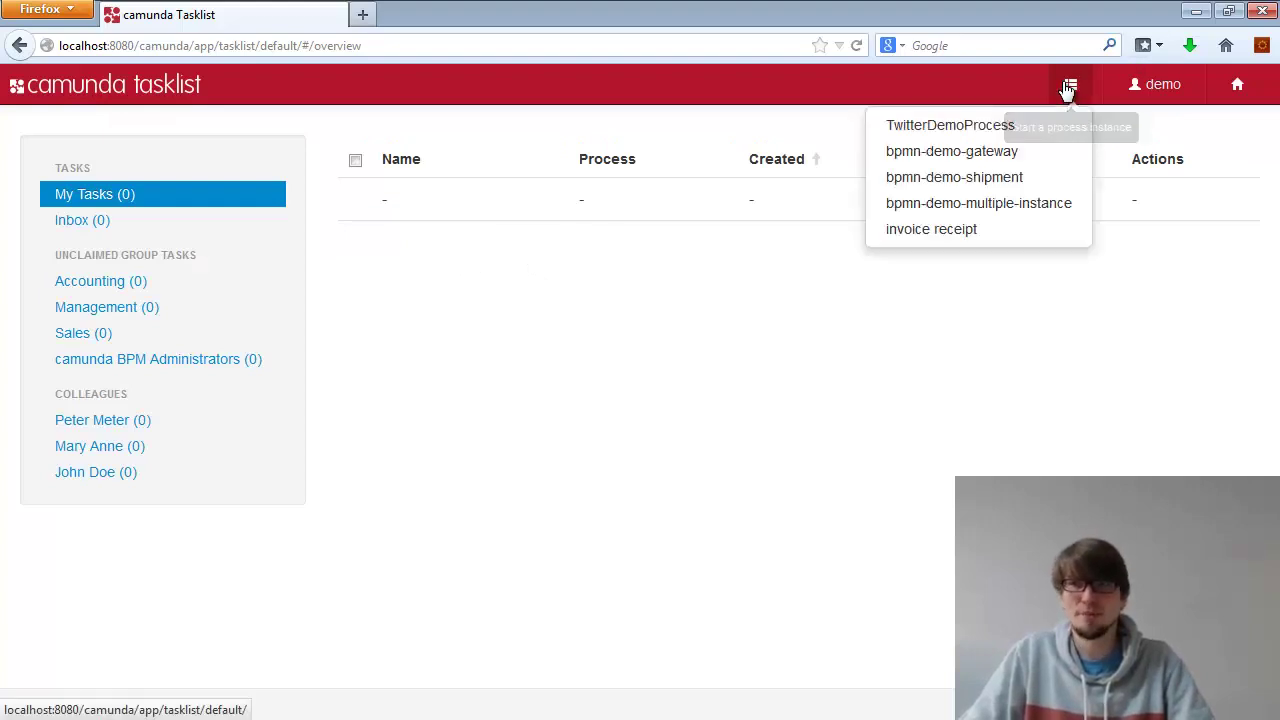
click(1003, 137)
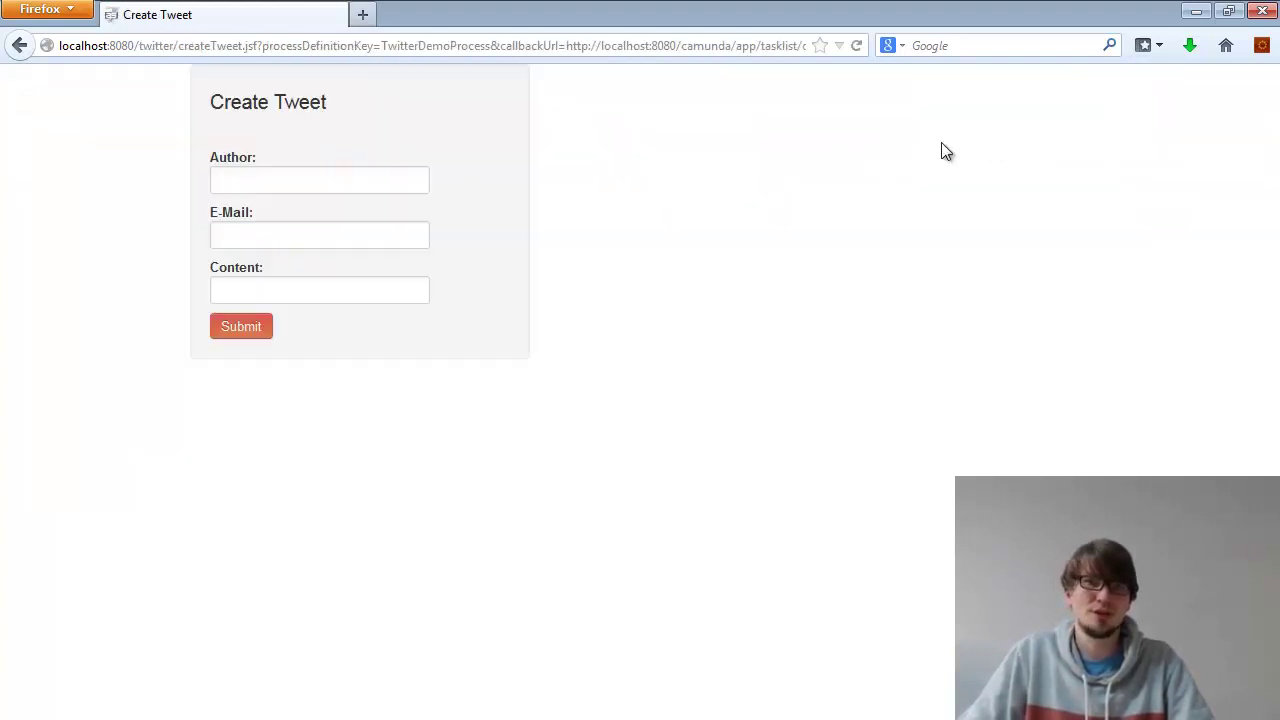
Fill in the tweet form with the author's name, the author's e-mail and the content "Hello World", and submit it.
click(369, 170)
click(369, 170)
key(Return)
key(Tab)
key(Down)
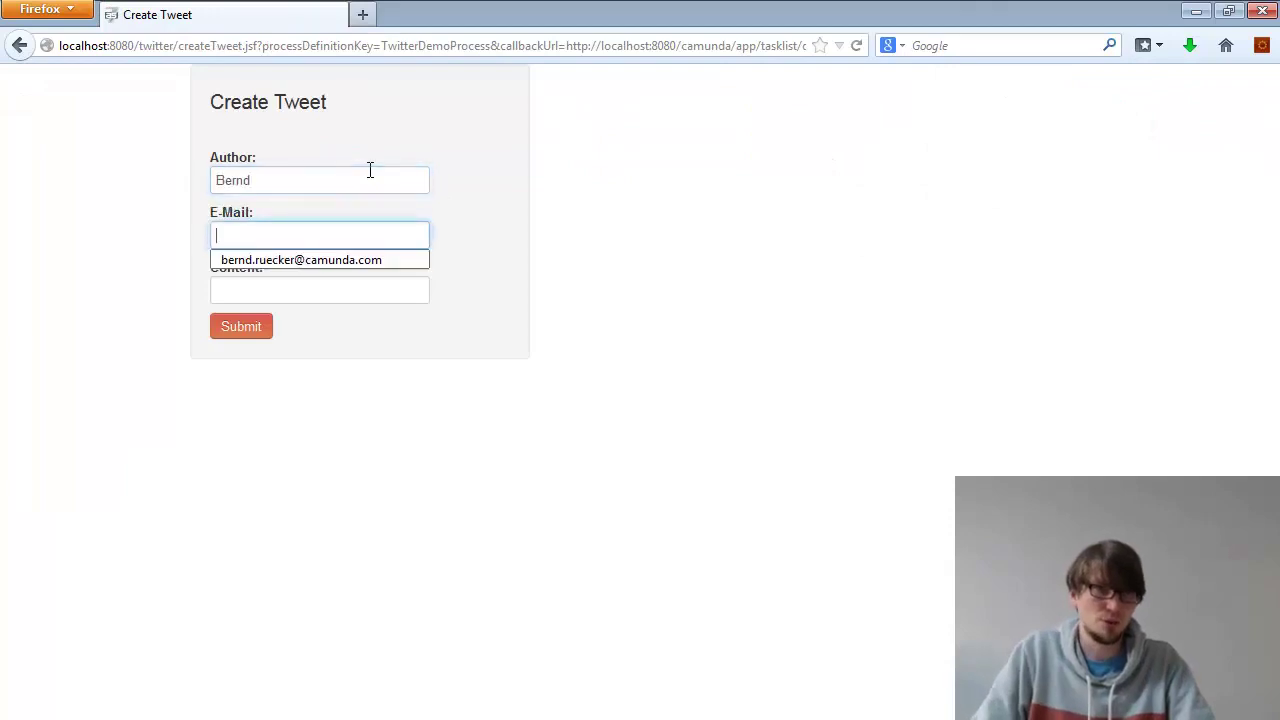
key(Down)
key(Return)
key(Tab)
key(Down)
key(Down)
key(Return)
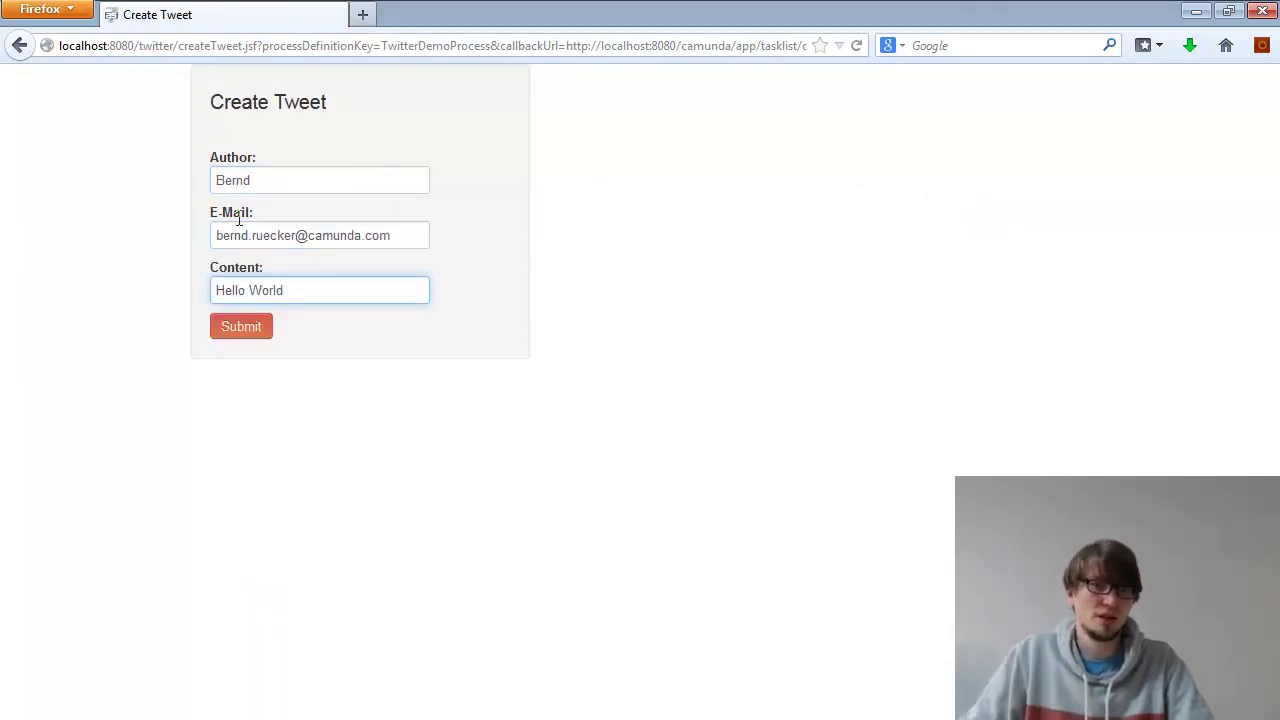
click(257, 328)
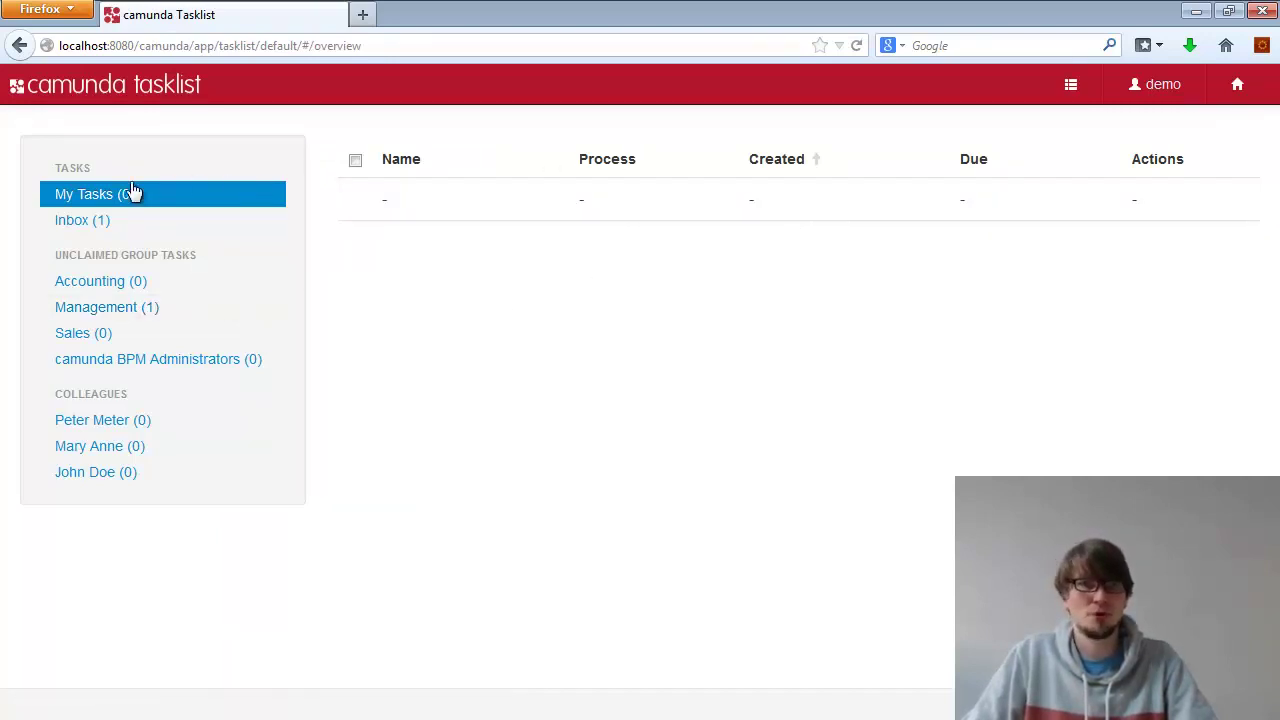
Examine the unassigned tasks in the Inbox and in the Management group's task list.
click(86, 233)
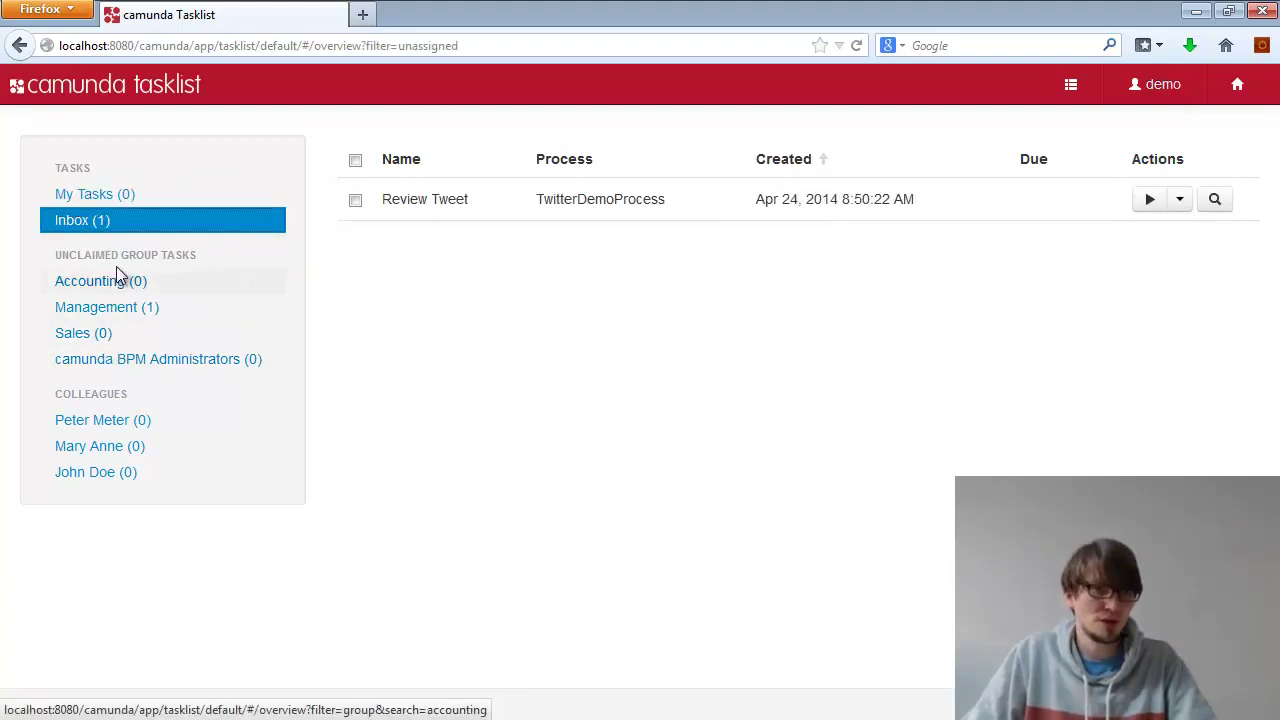
click(122, 316)
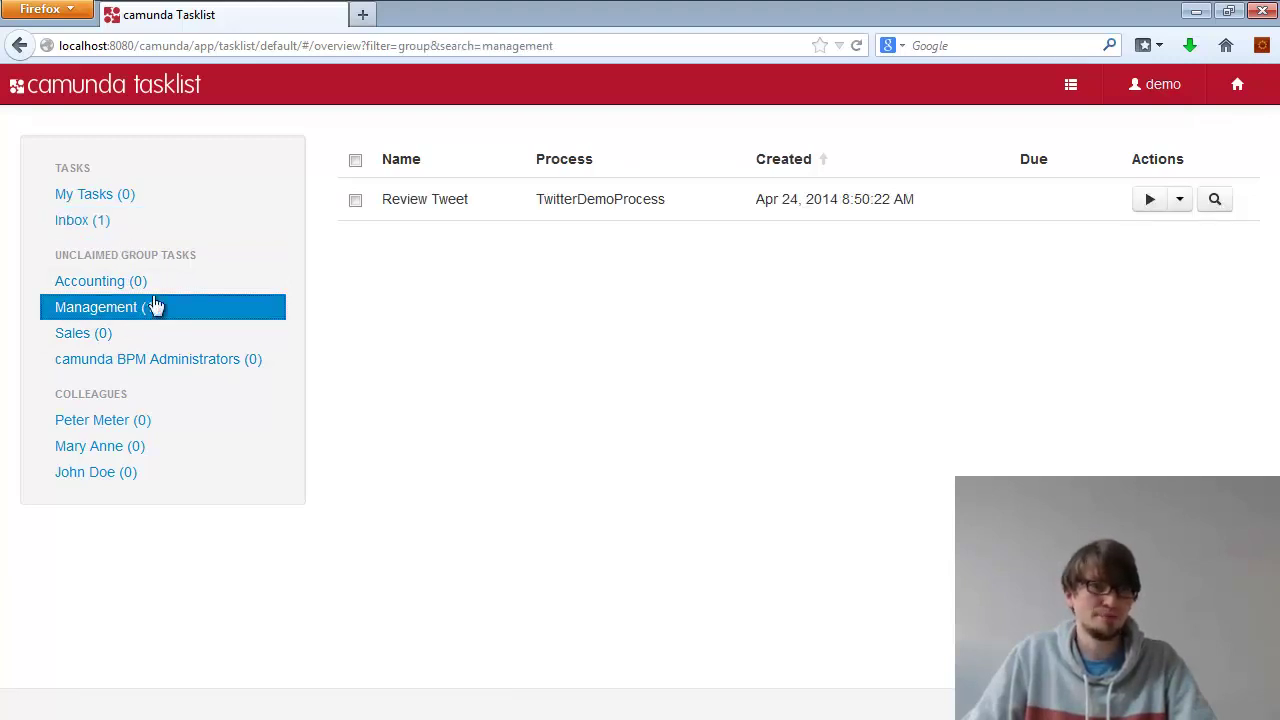
click(100, 222)
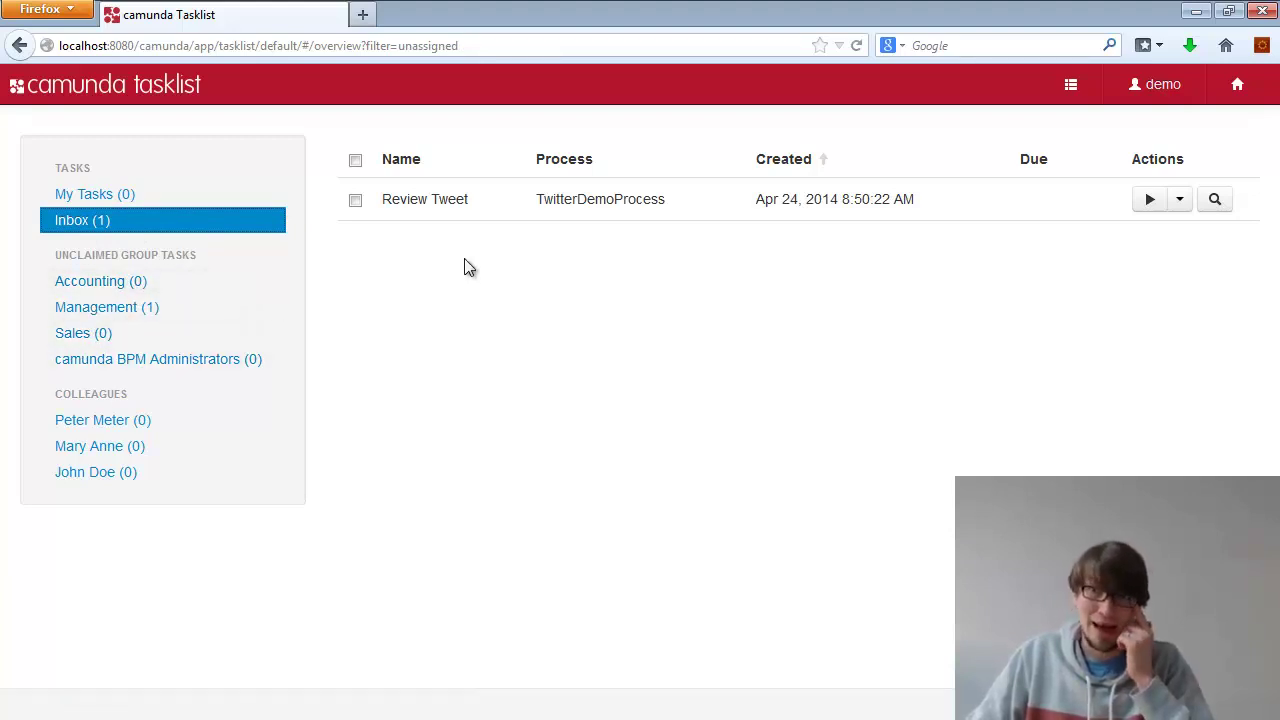
Claim the Review Tweet task from the Inbox and view it in the personal task list.
click(1181, 200)
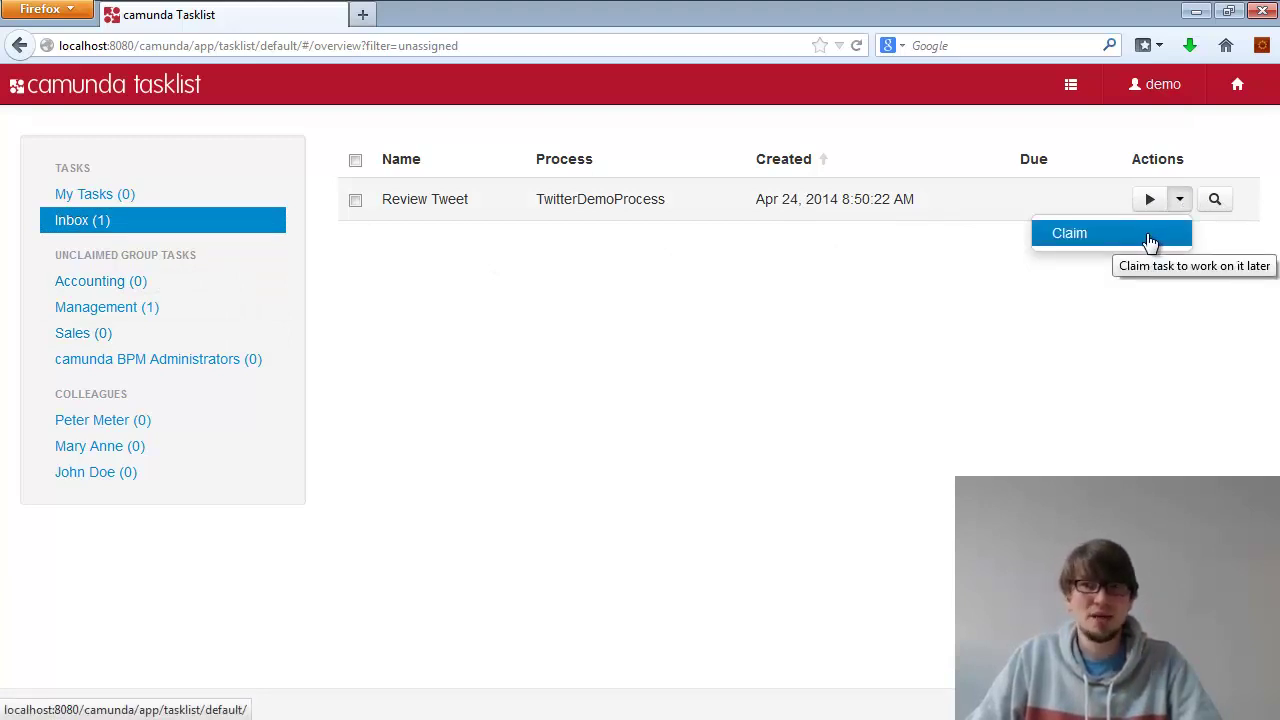
click(828, 246)
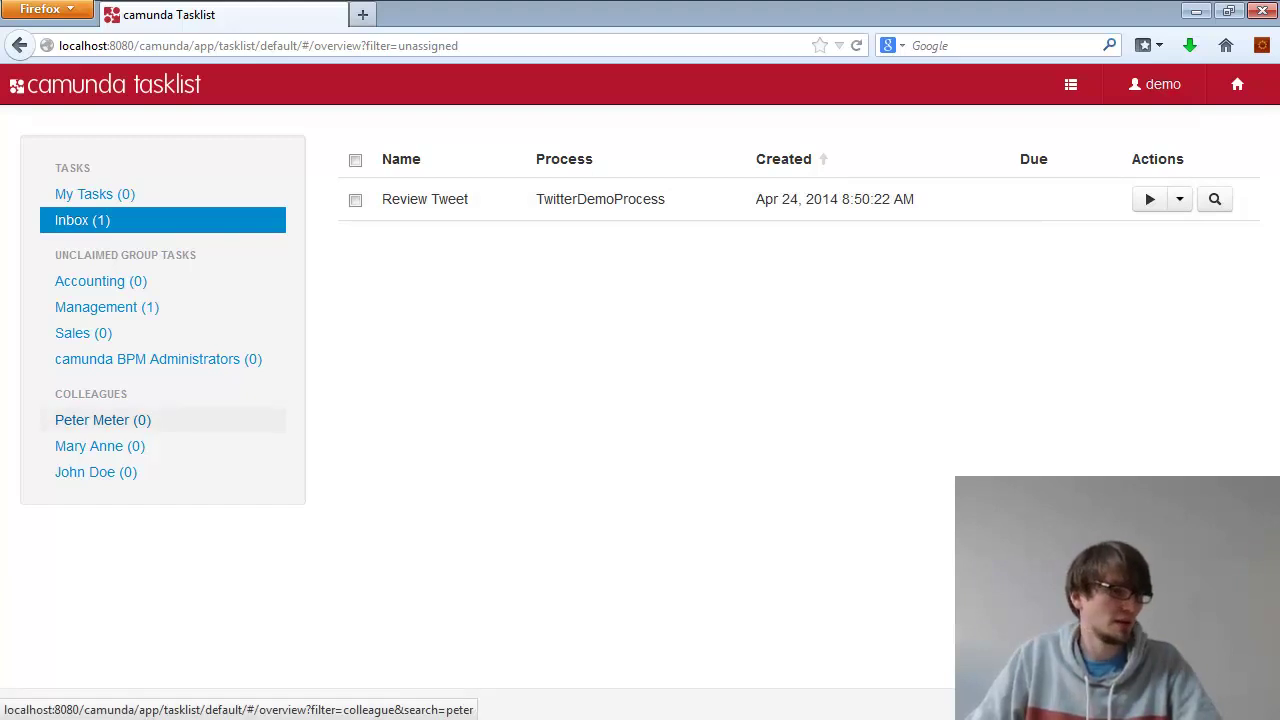
click(1180, 200)
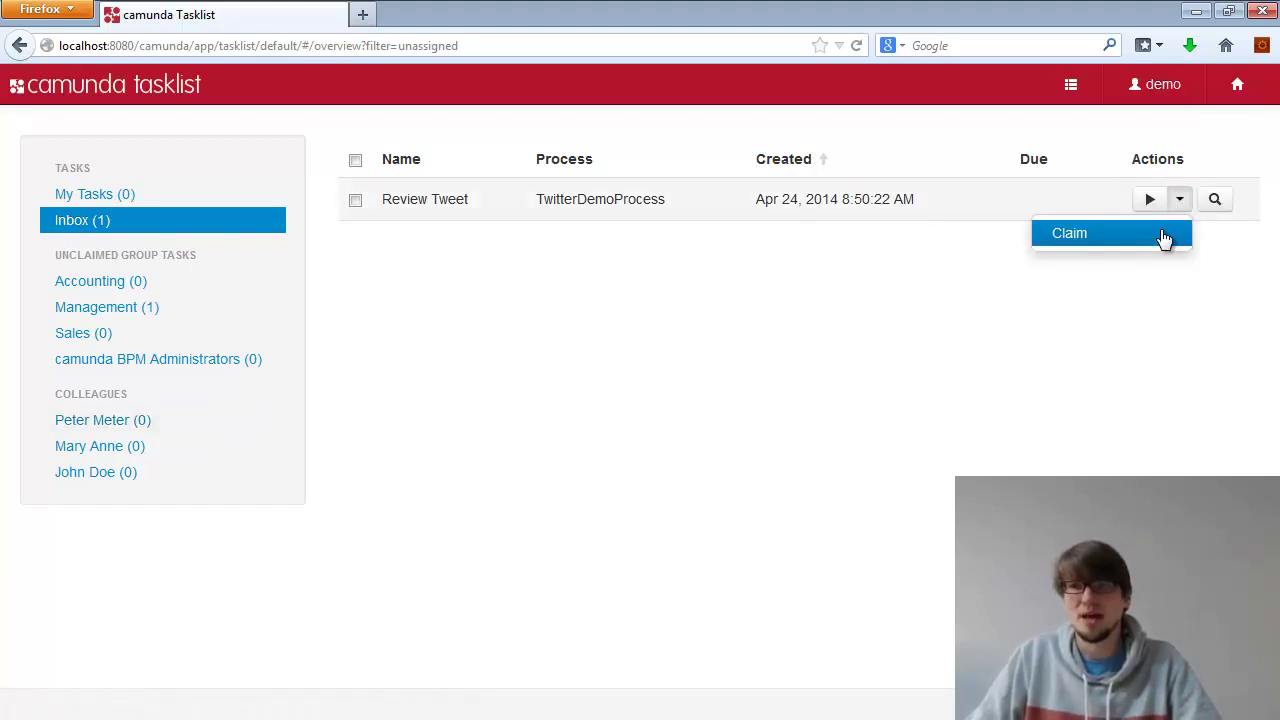
click(1164, 235)
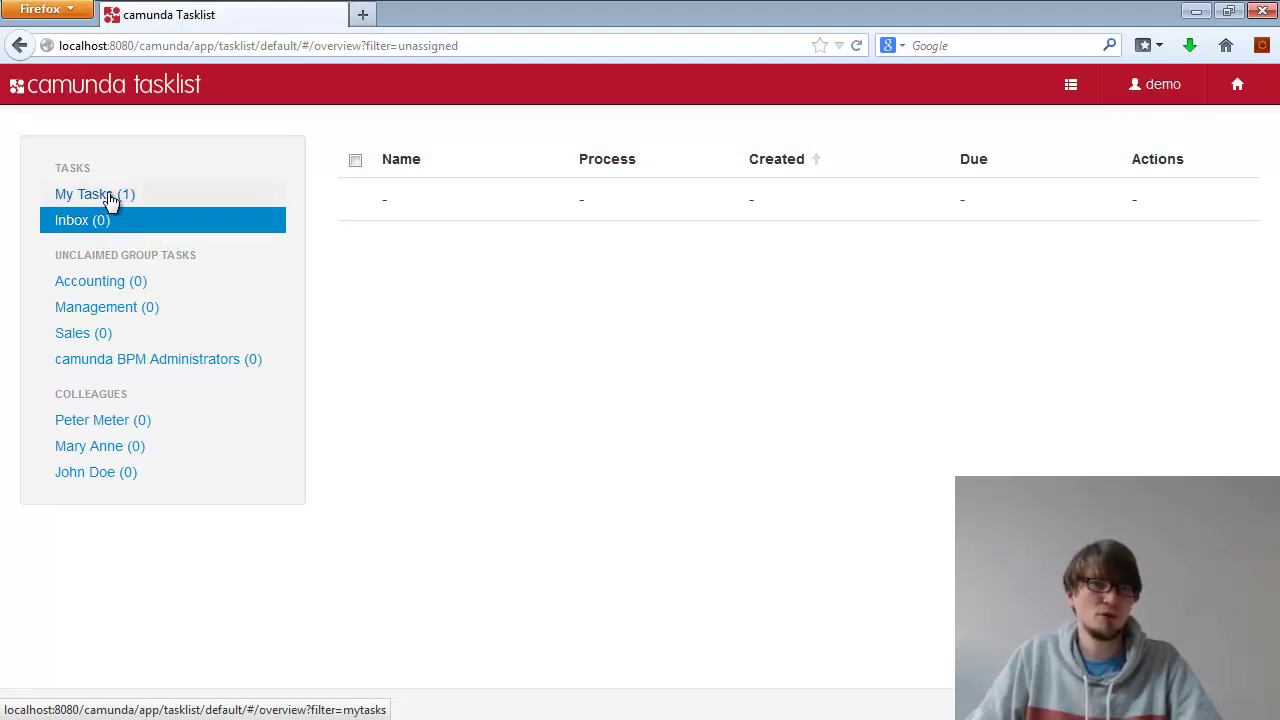
click(110, 200)
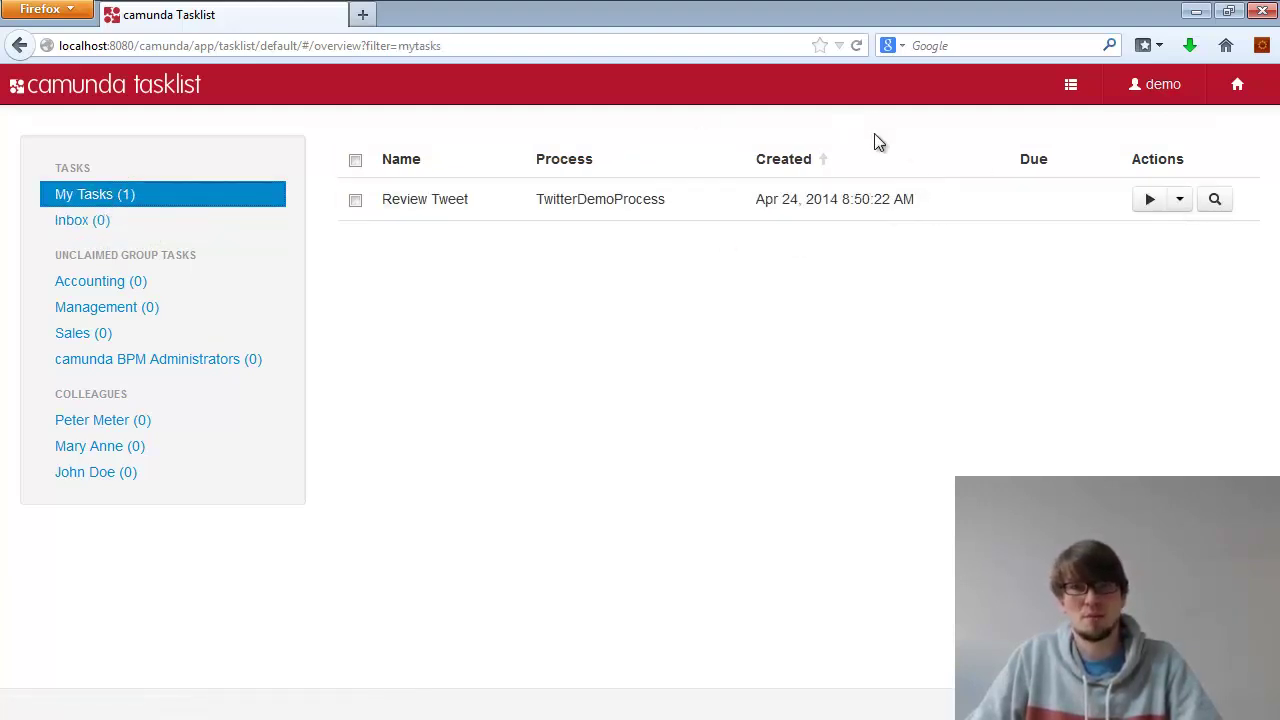
Unclaim the Review Tweet task and display the Management group's unclaimed tasks.
click(1180, 204)
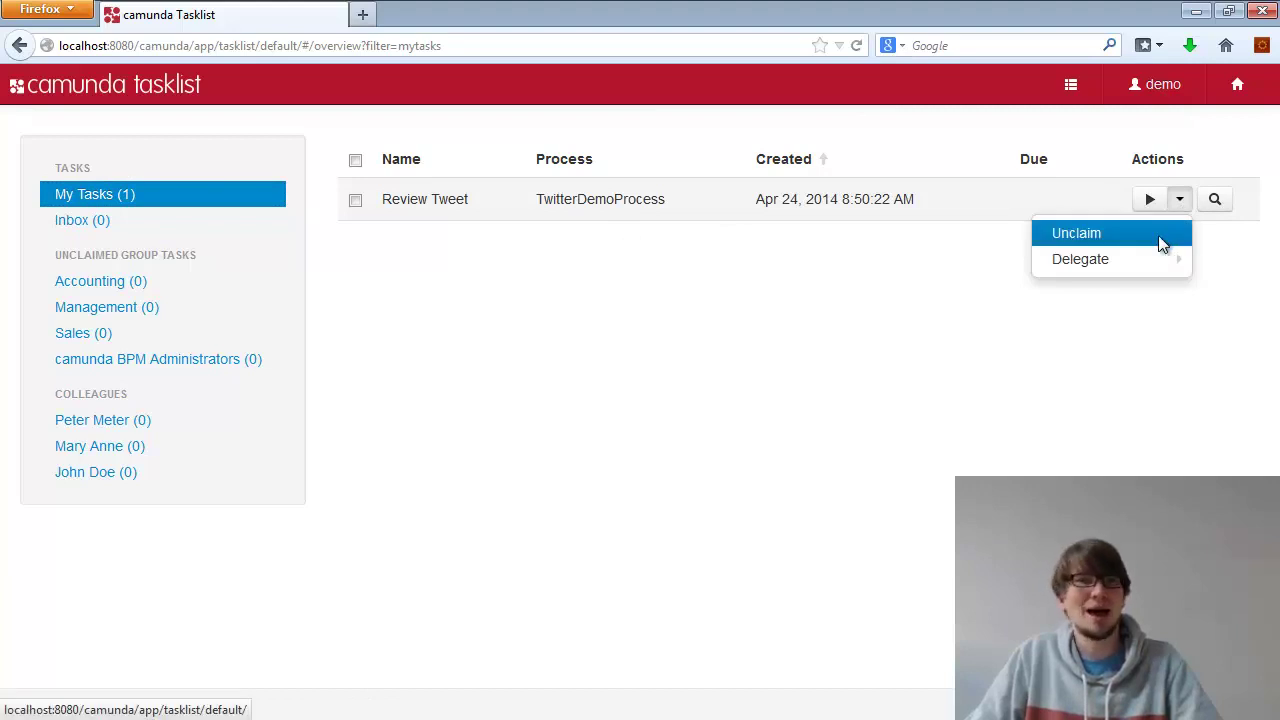
click(1158, 235)
click(100, 308)
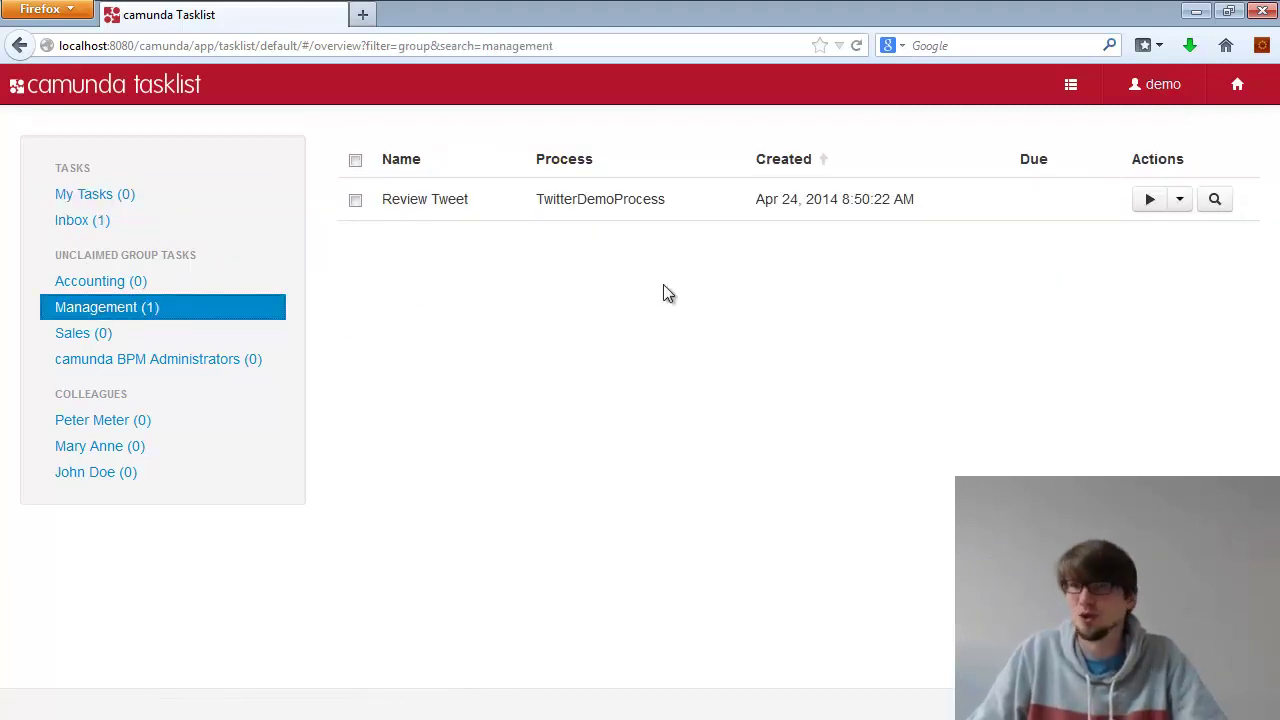
Claim the Review Tweet task from the Management group and display the personal task list.
click(1180, 200)
click(1151, 238)
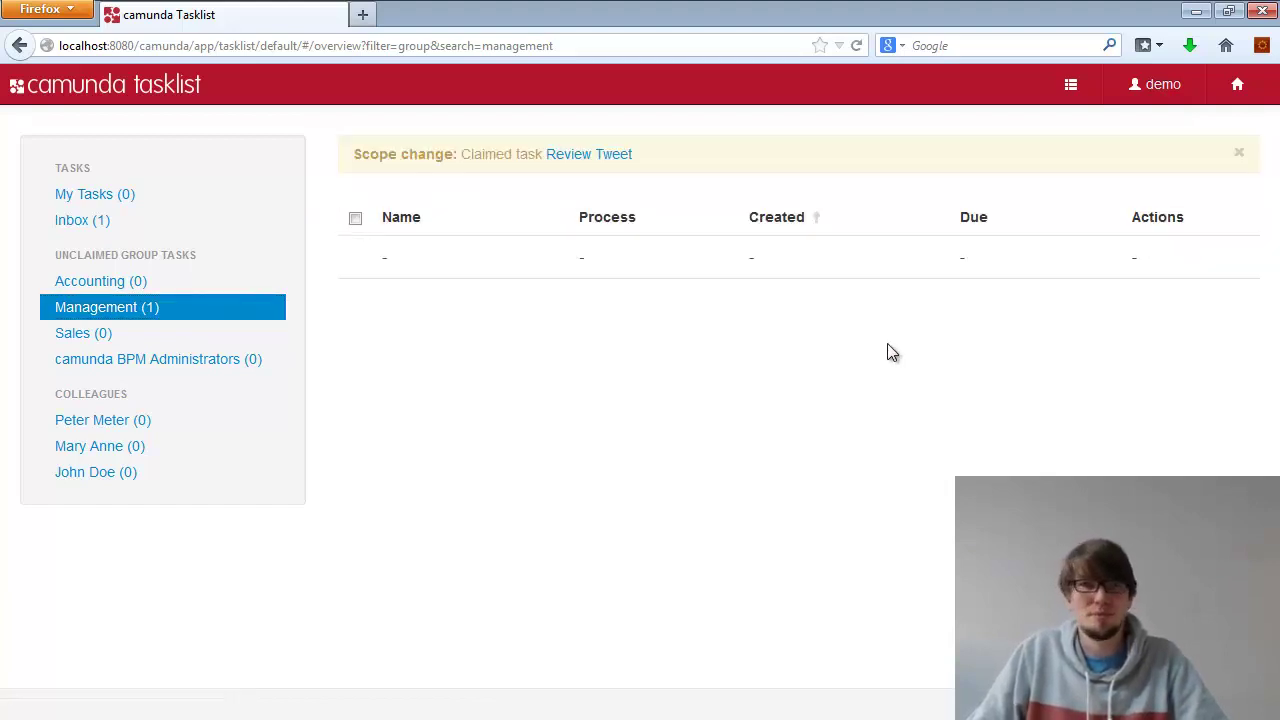
click(83, 196)
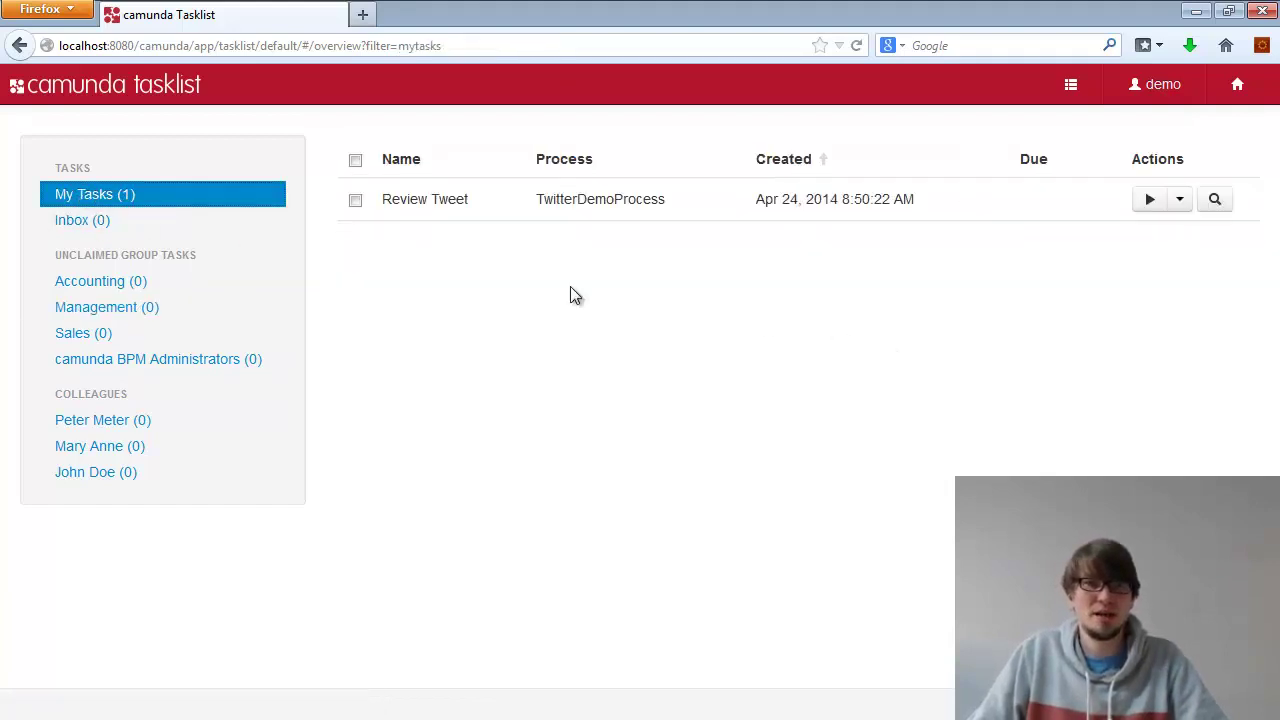
Check which colleagues the Review Tweet task can be delegated to, without delegating it.
click(1180, 202)
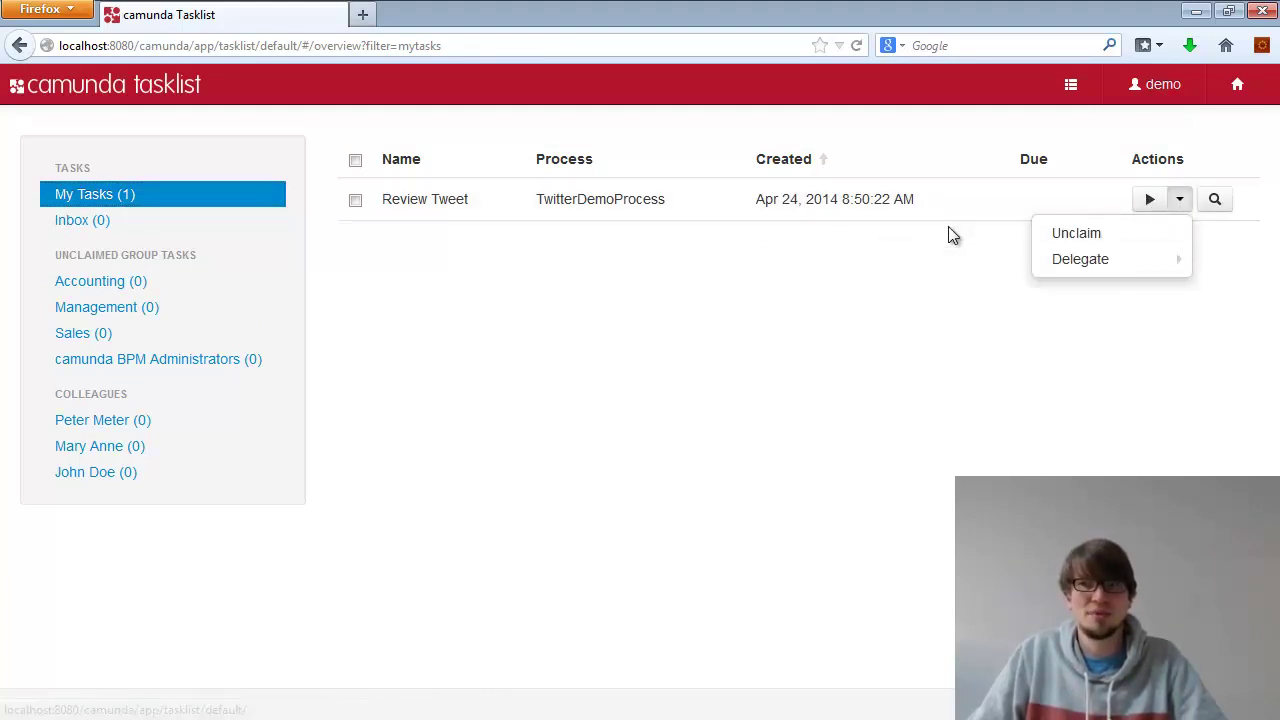
mouse_move(1092, 266)
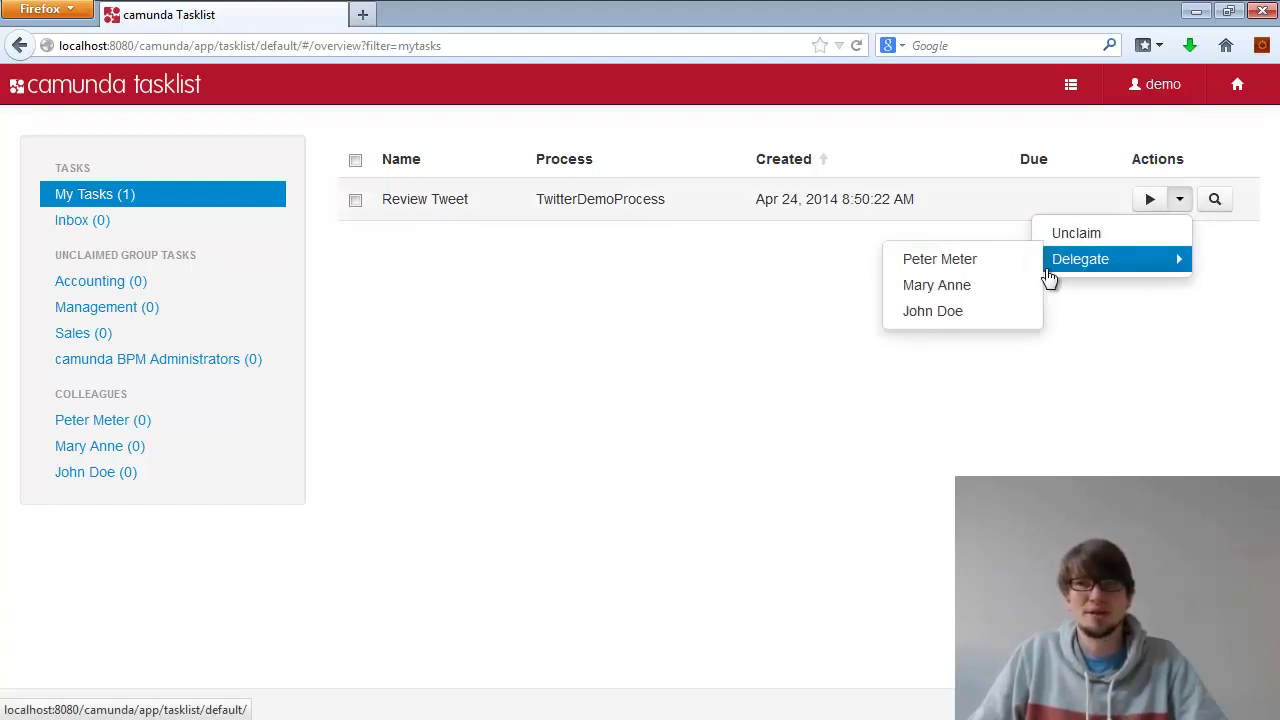
click(770, 267)
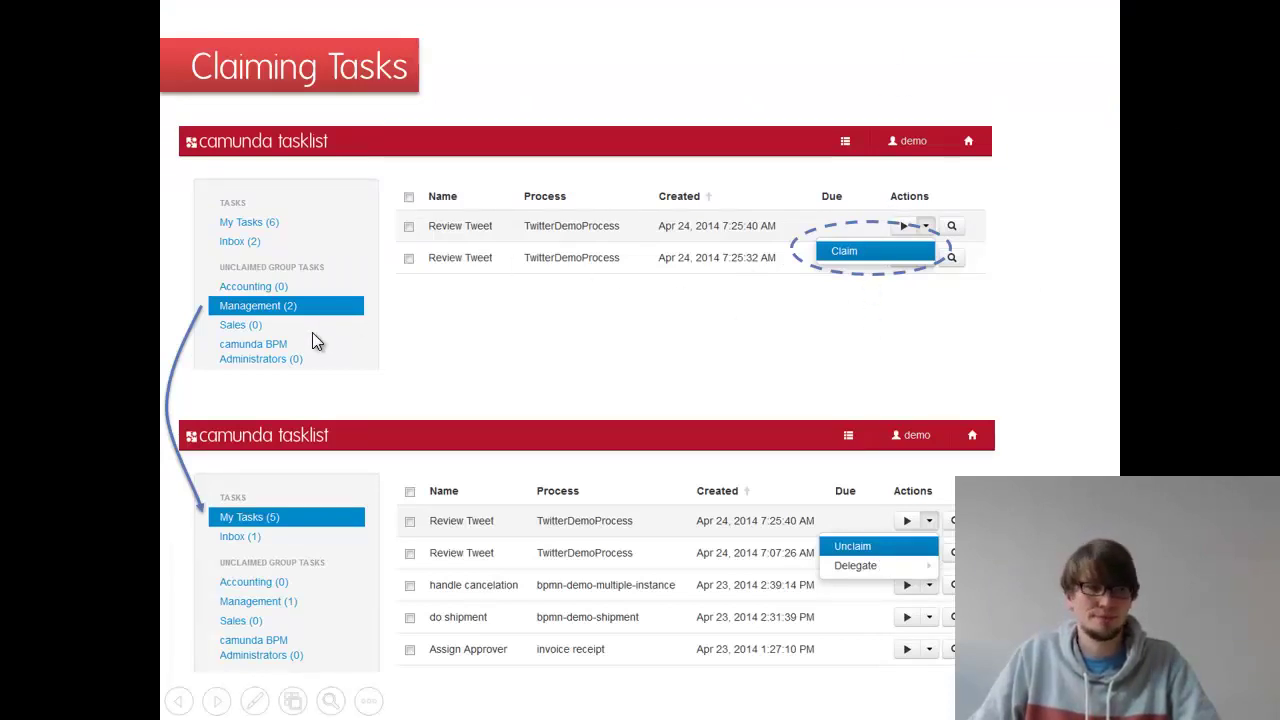
key(Right)
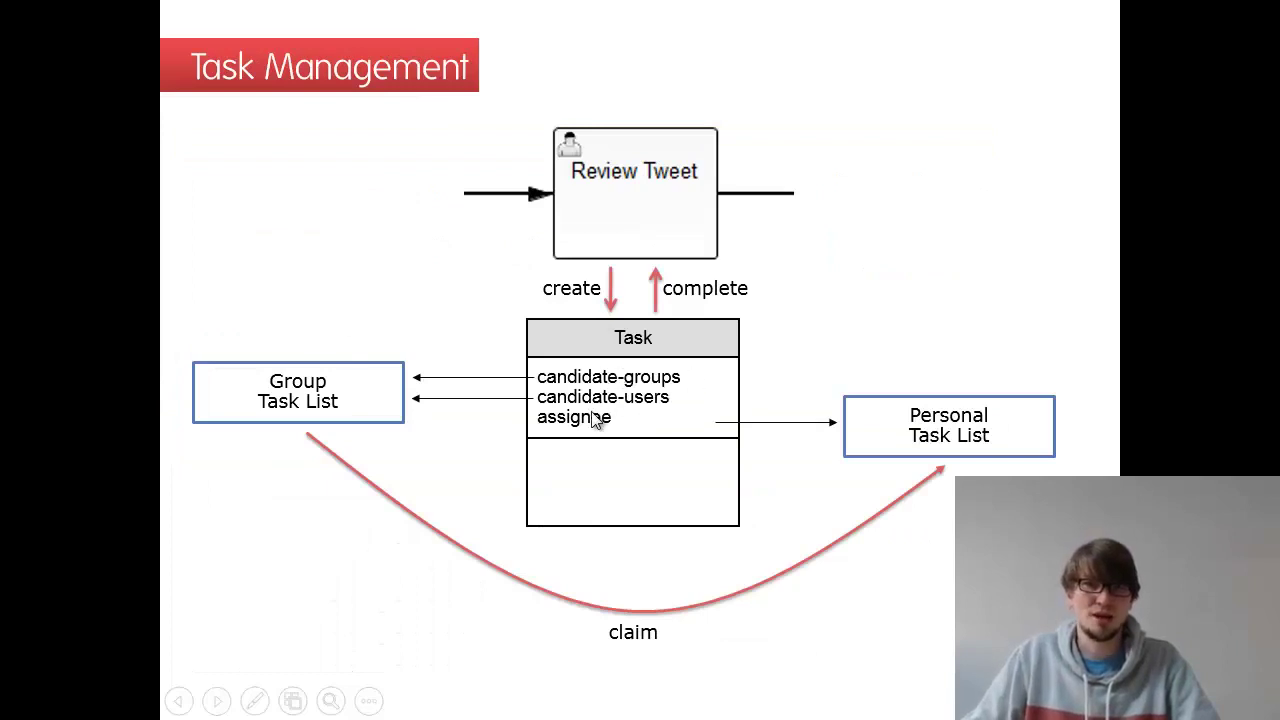
click(1023, 228)
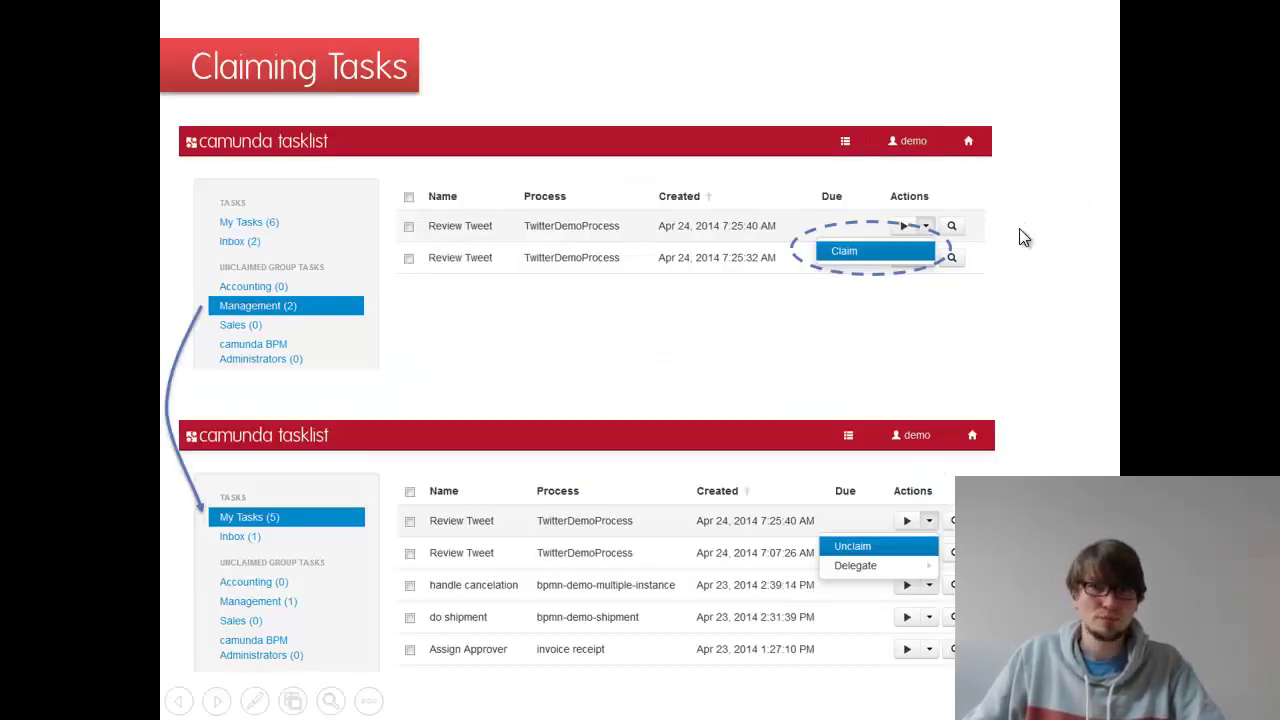
click(1023, 230)
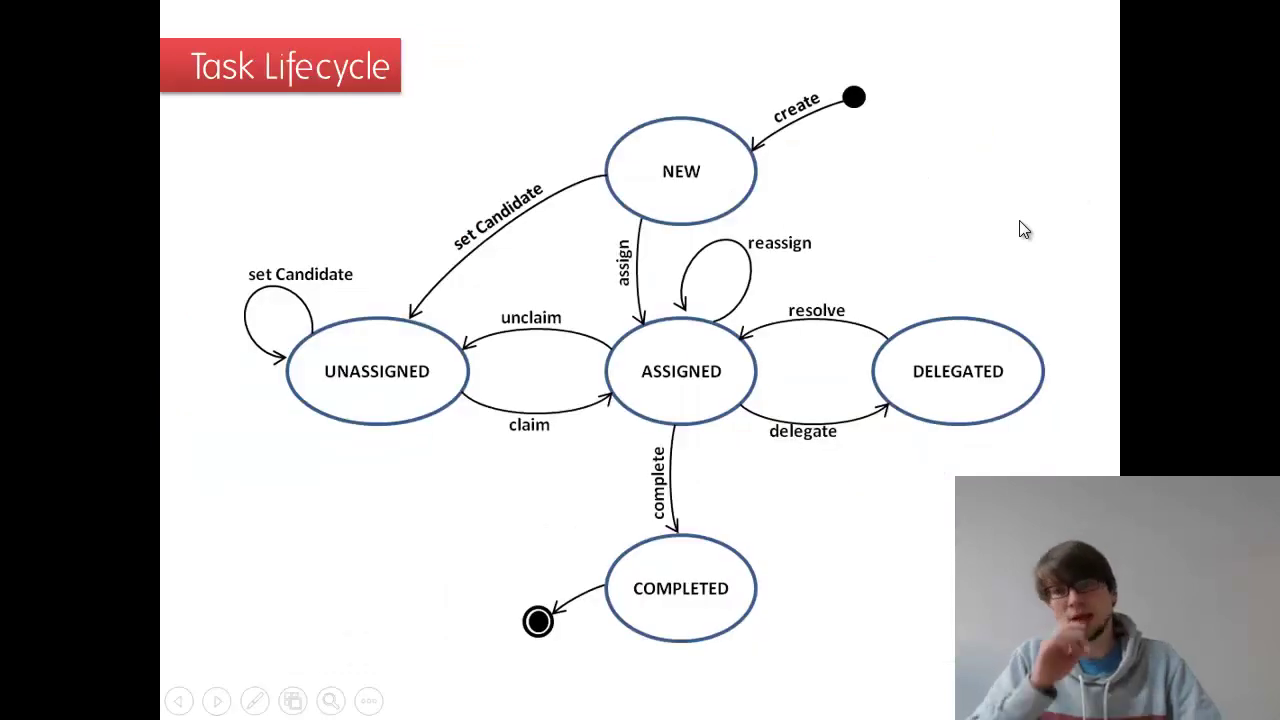